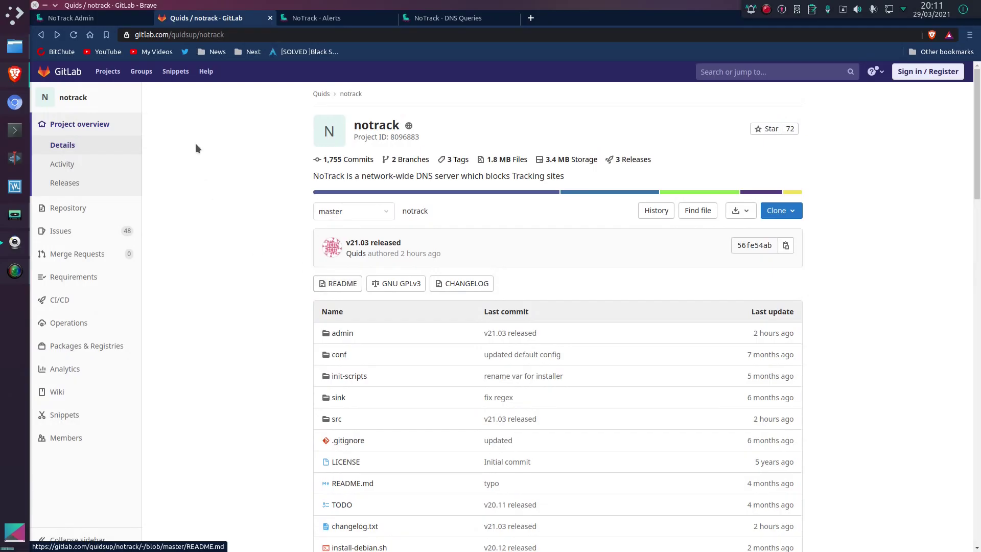
Open changelog.txt in the notrack repository and highlight the v21.03 entry about adding Report Domain to the popup menu.
click(58, 35)
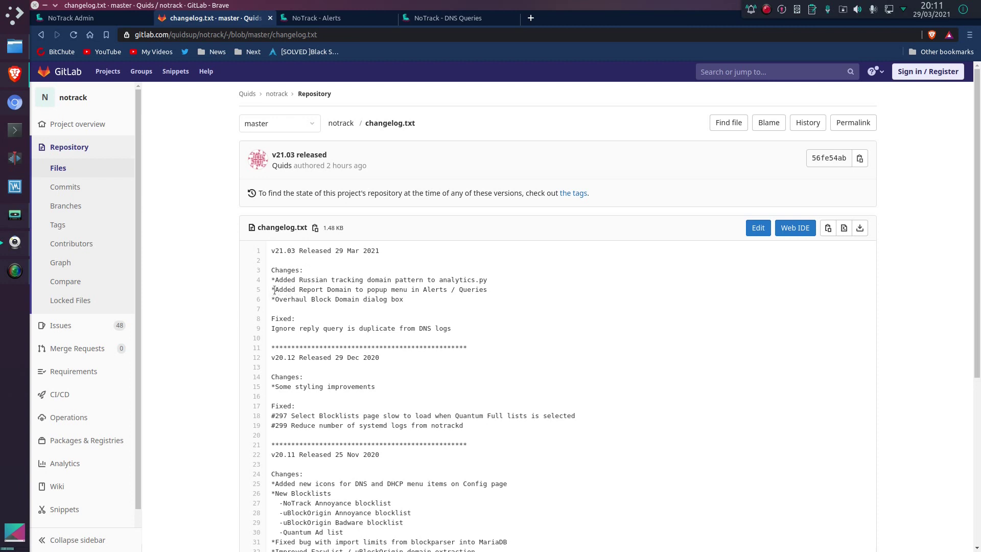
drag(275, 289, 486, 289)
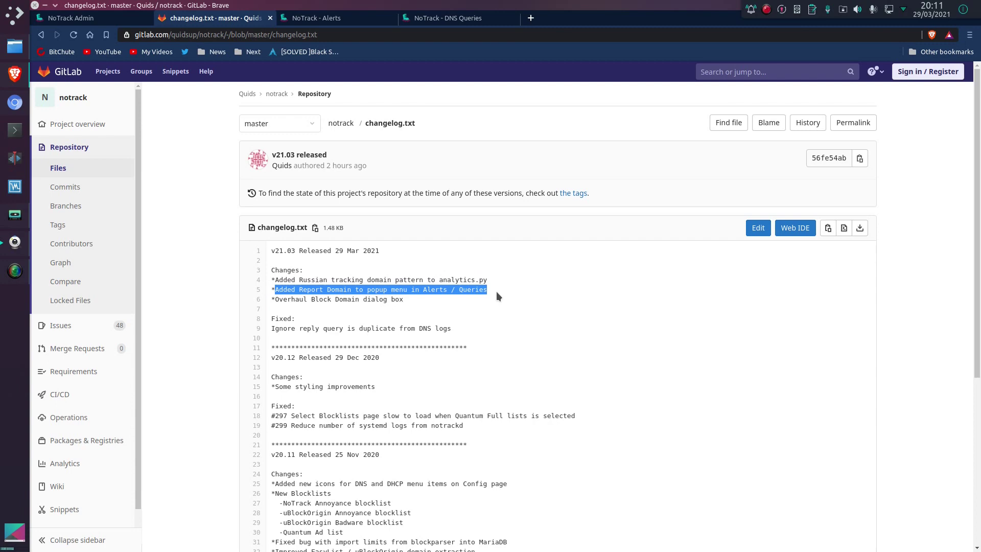
Report the tracker domain tp88trk.com from the NoTrack alerts without a comment, and highlight instagram.com among the domains awaiting review.
key(ctrl+Tab)
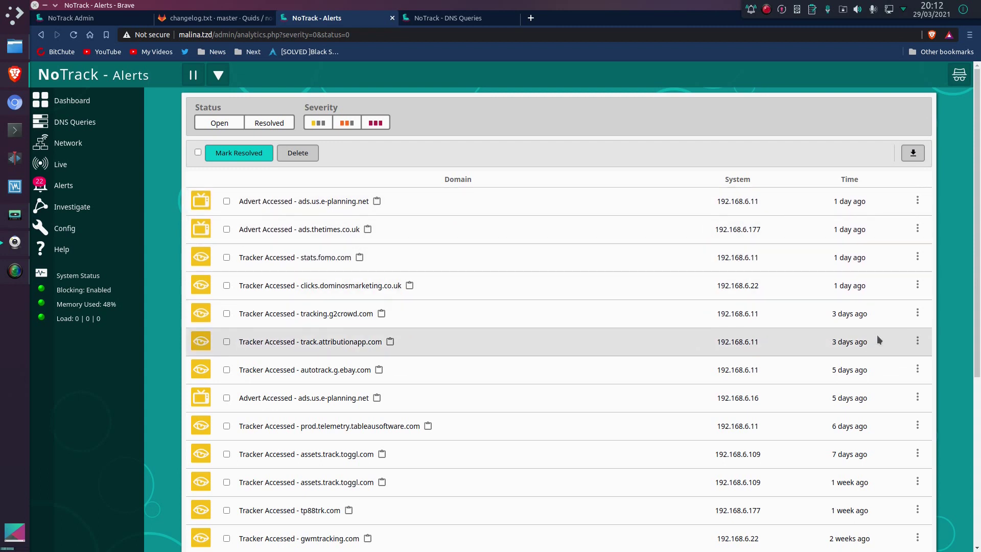
click(918, 509)
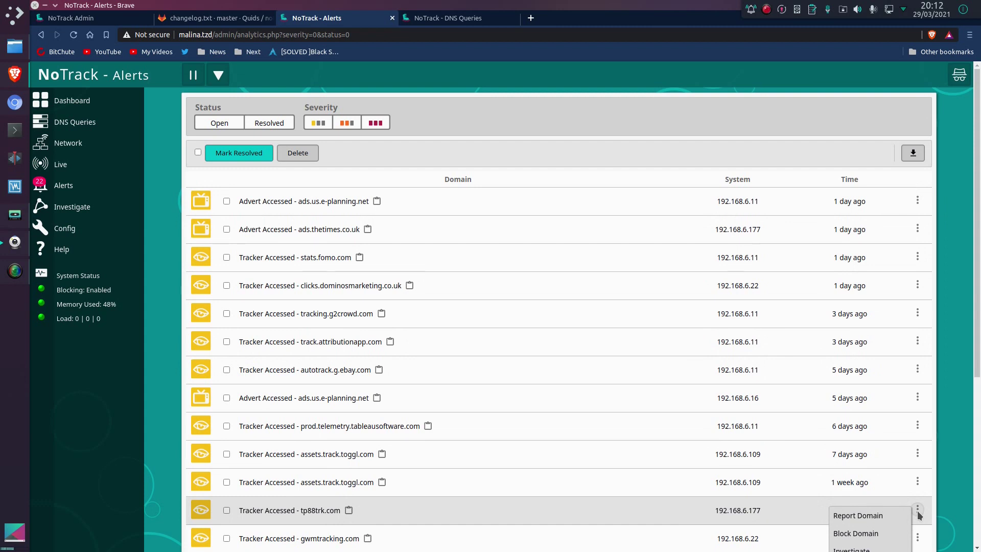
scroll(918, 508, down, 2)
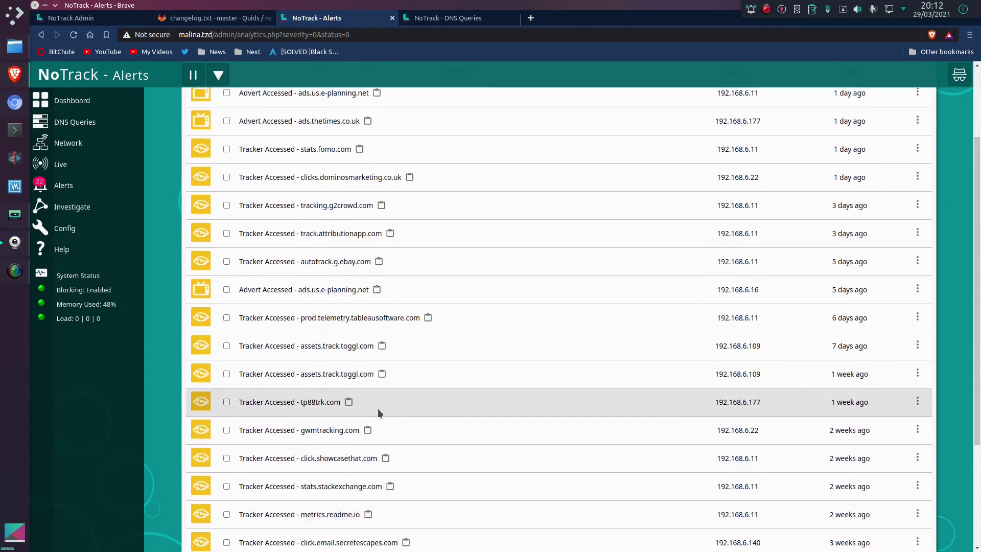
click(918, 401)
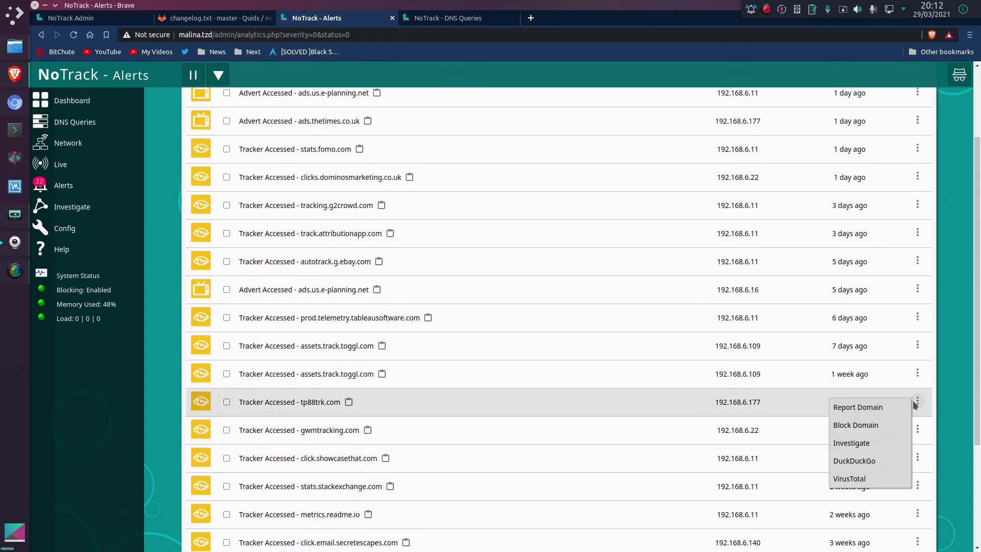
click(897, 413)
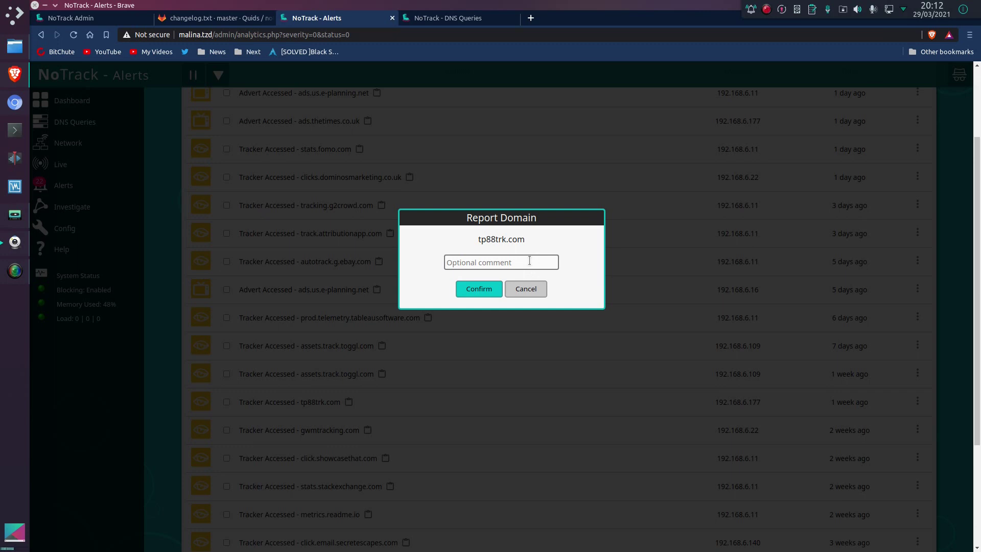
click(481, 294)
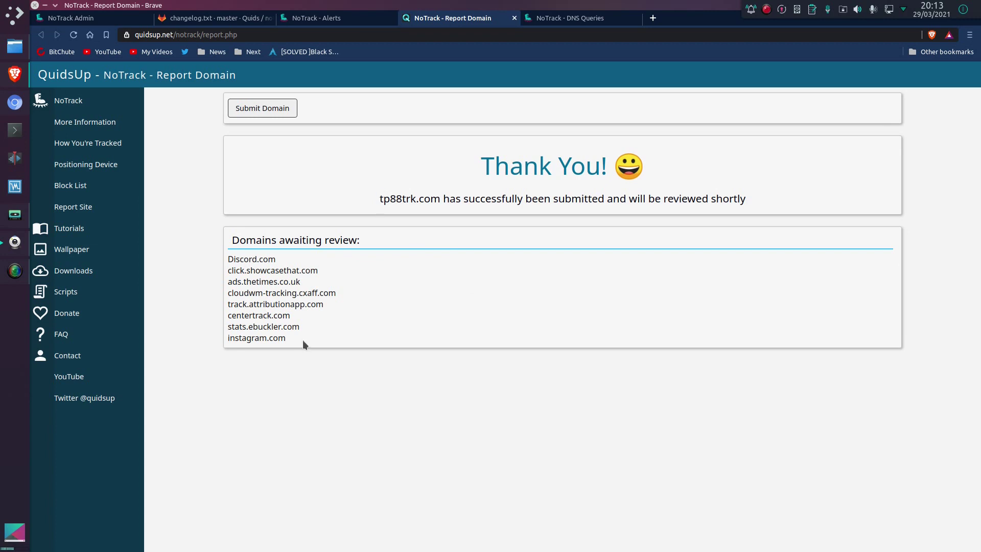
drag(301, 340, 229, 342)
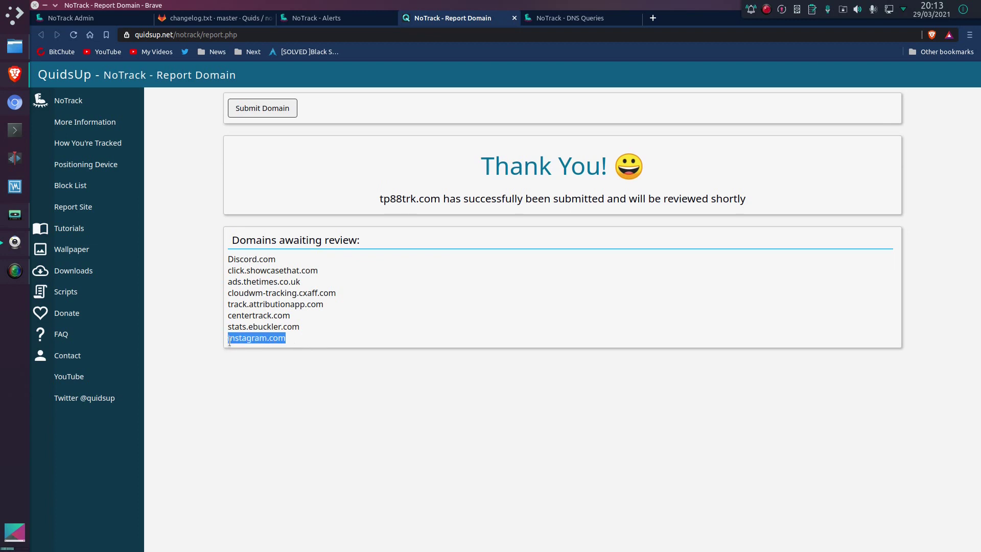
click(266, 362)
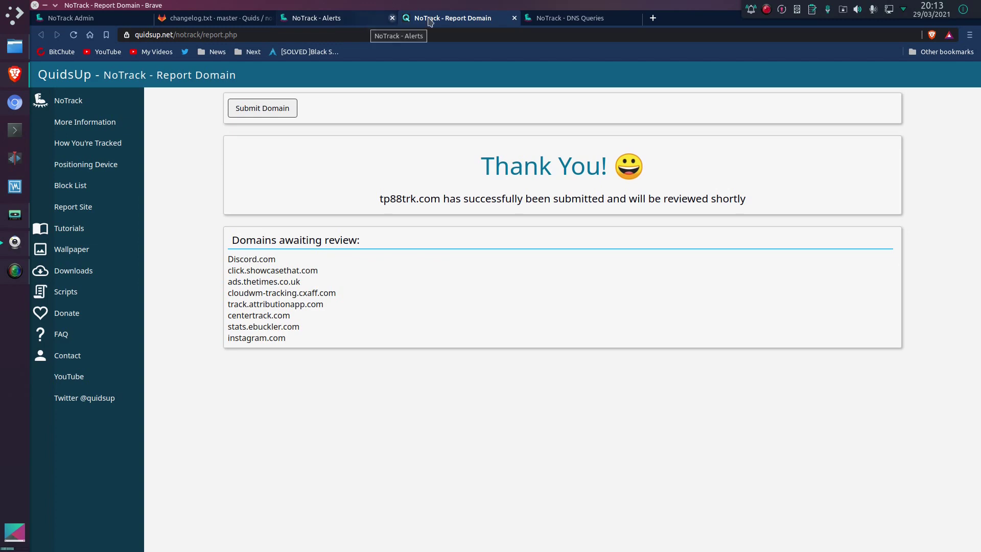
View the allow options for improving.duckduckgo.com in the DNS queries and close them without whitelisting anything.
click(567, 18)
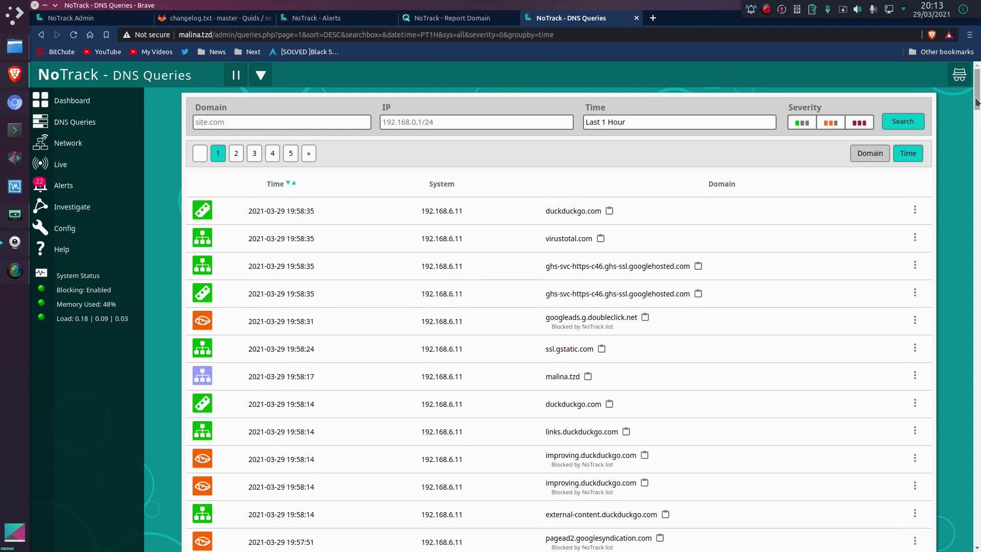
click(920, 153)
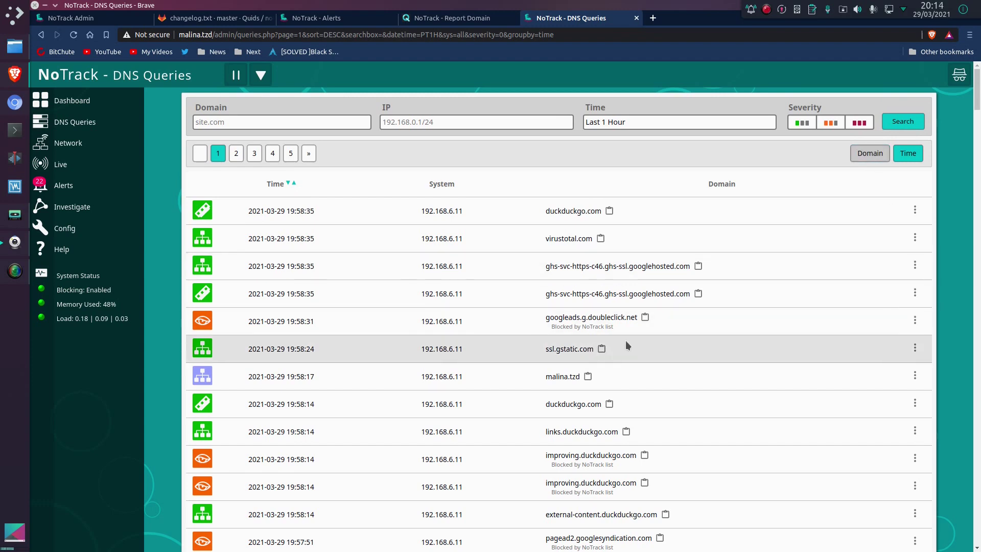
scroll(626, 340, down, 4)
mouse_move(915, 269)
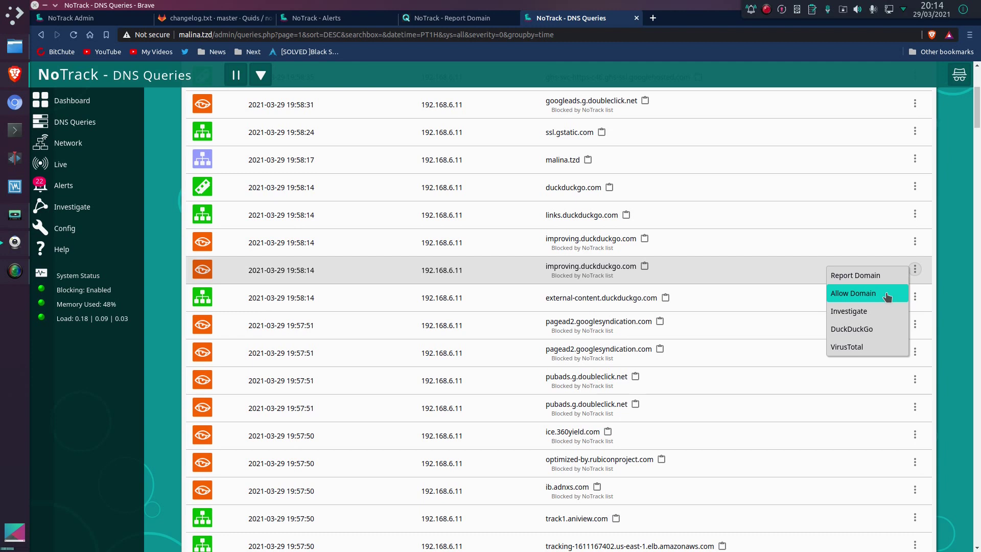
click(887, 296)
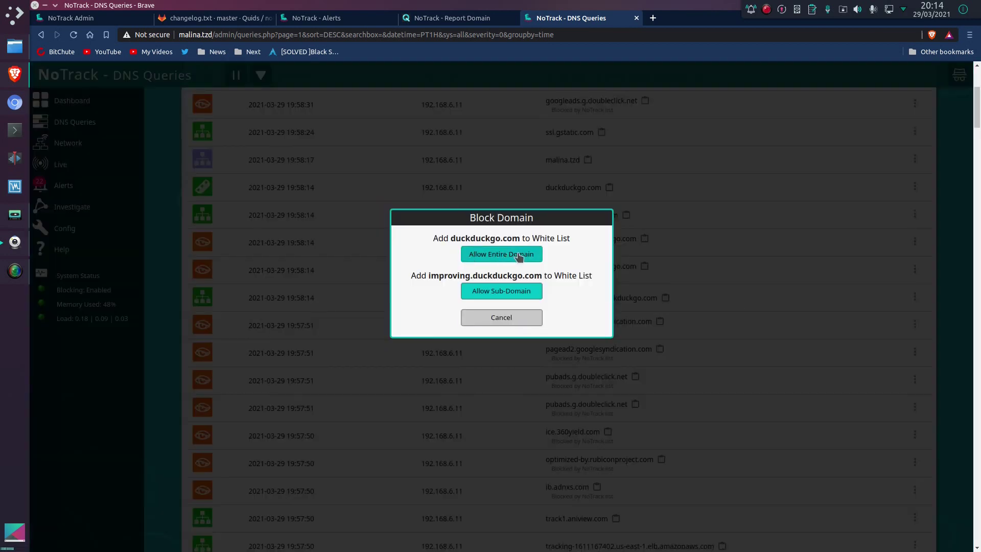
click(511, 318)
View the block options for duckduckgo.com in the DNS queries, highlight the domain name, and cancel without blacklisting.
click(915, 187)
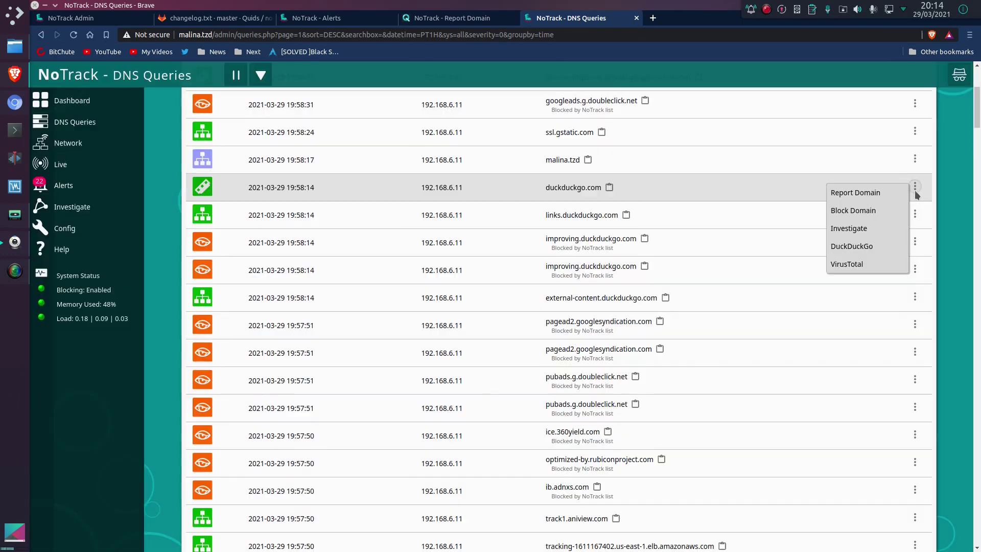
click(886, 214)
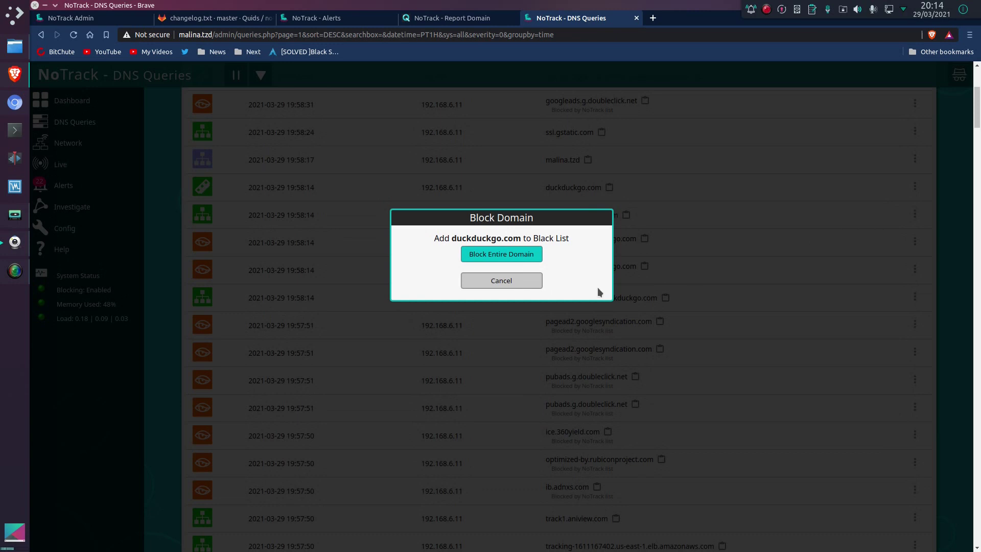
drag(452, 238, 516, 241)
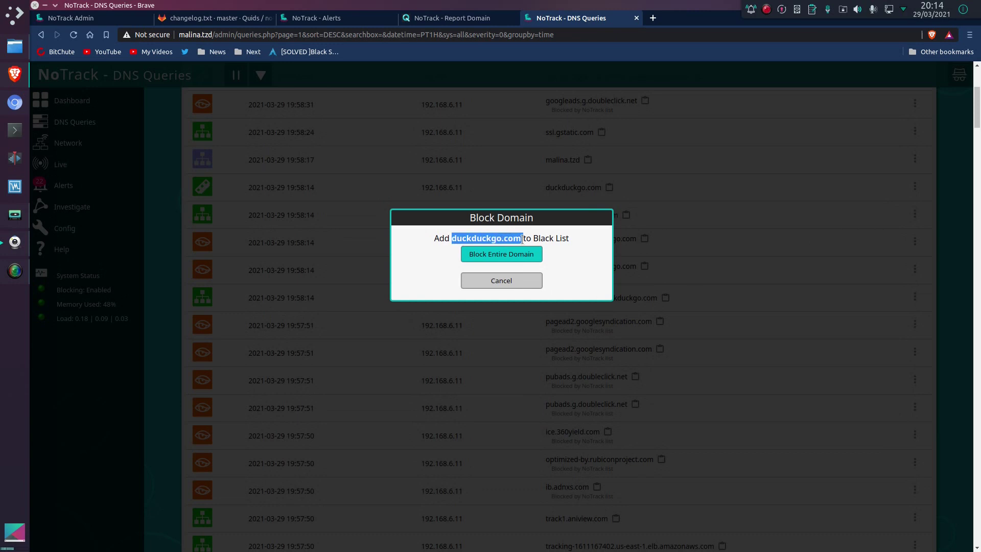
click(547, 259)
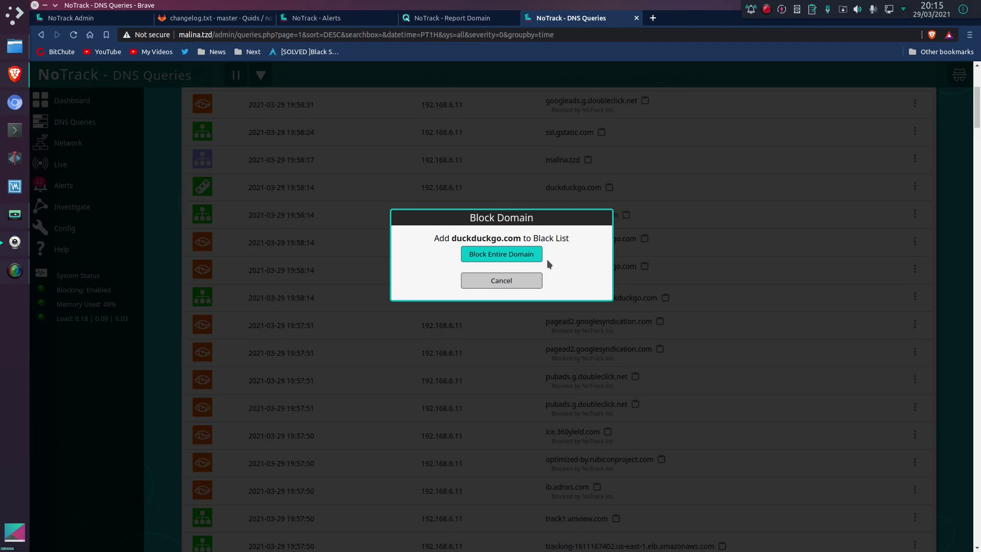
click(505, 284)
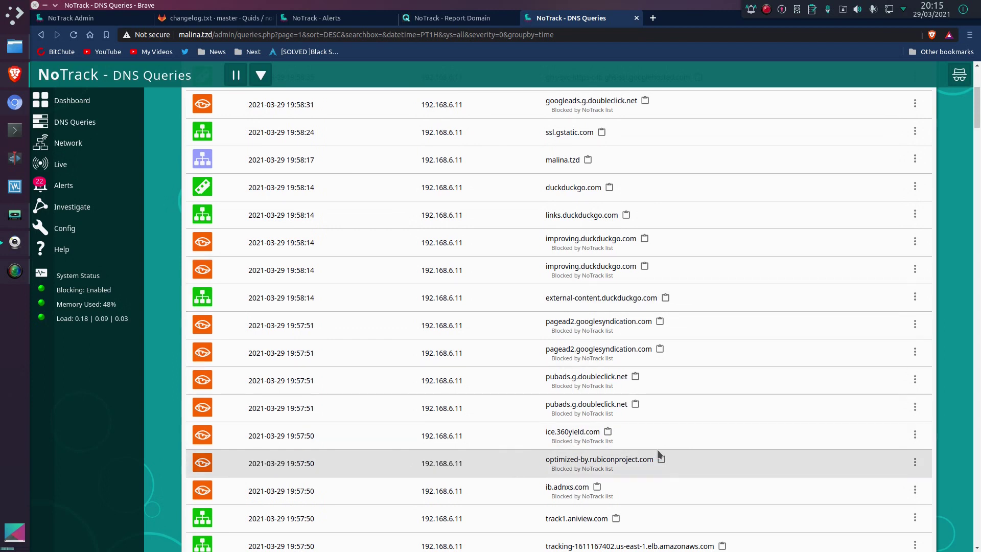
Report track1.aniview.com from the DNS queries with the comment "Aniview" and close the resulting report page.
scroll(613, 455, down, 2)
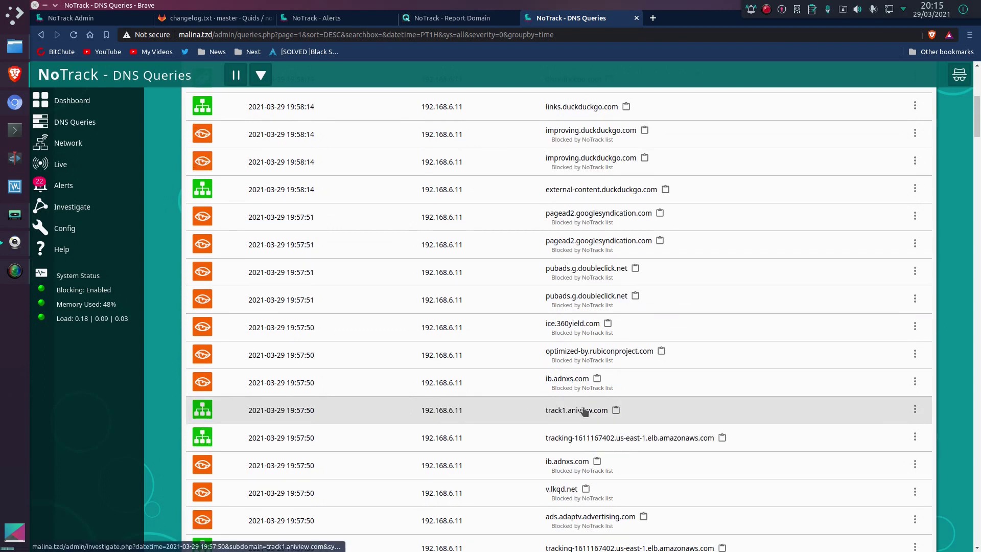
click(915, 409)
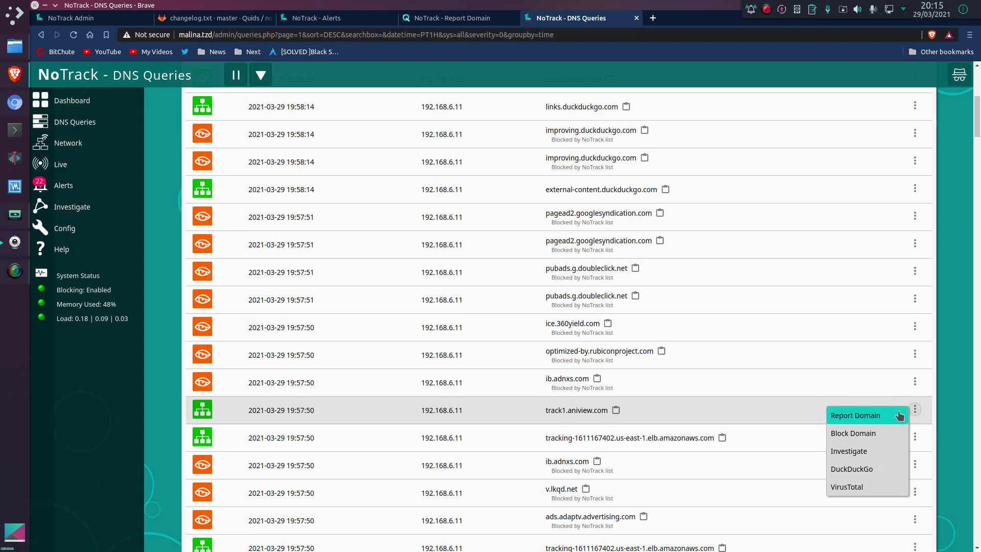
click(899, 416)
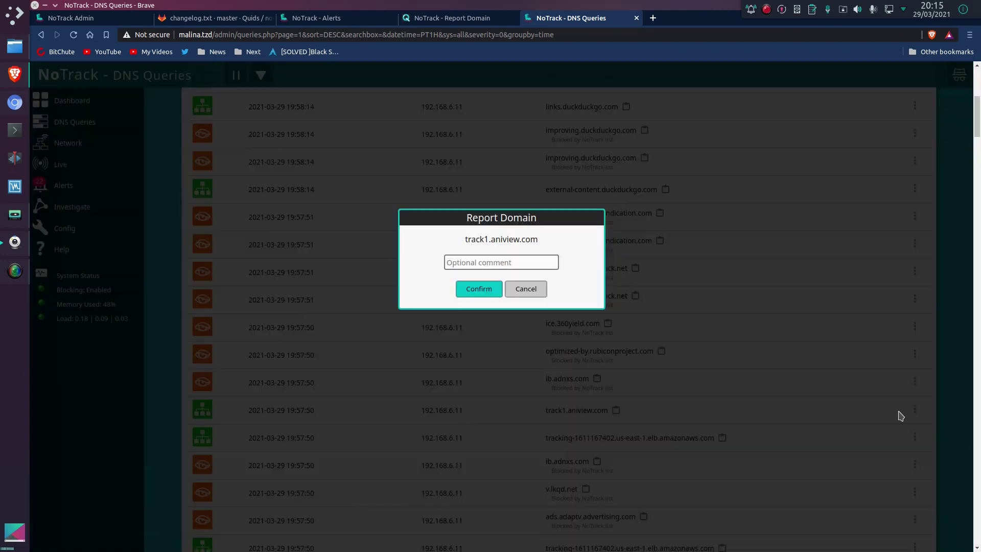
click(535, 262)
text(Aniv)
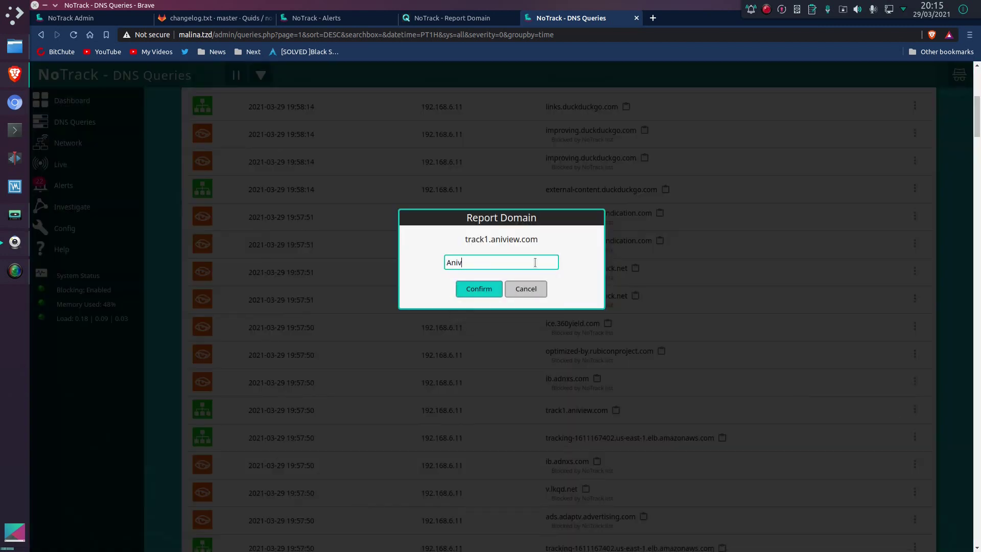
text(iew)
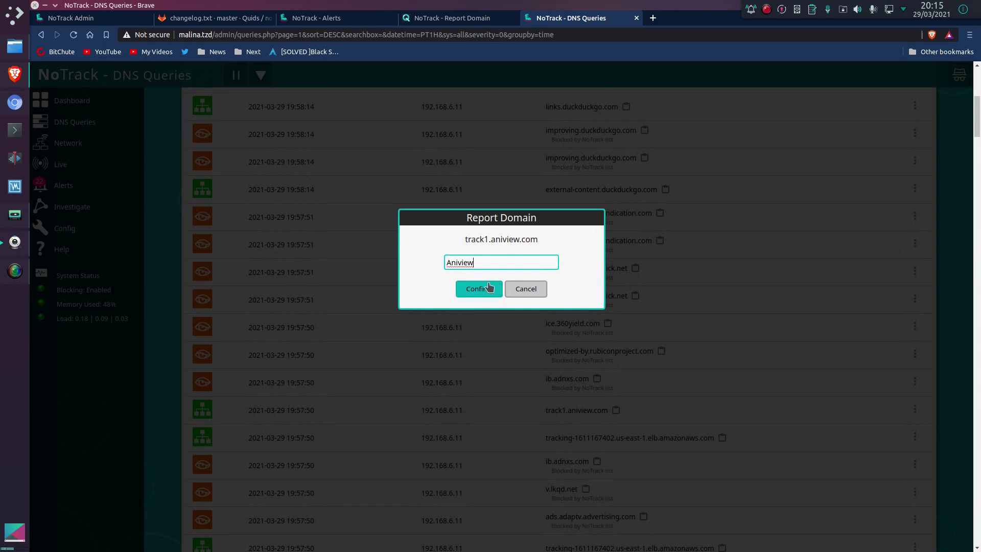
click(489, 289)
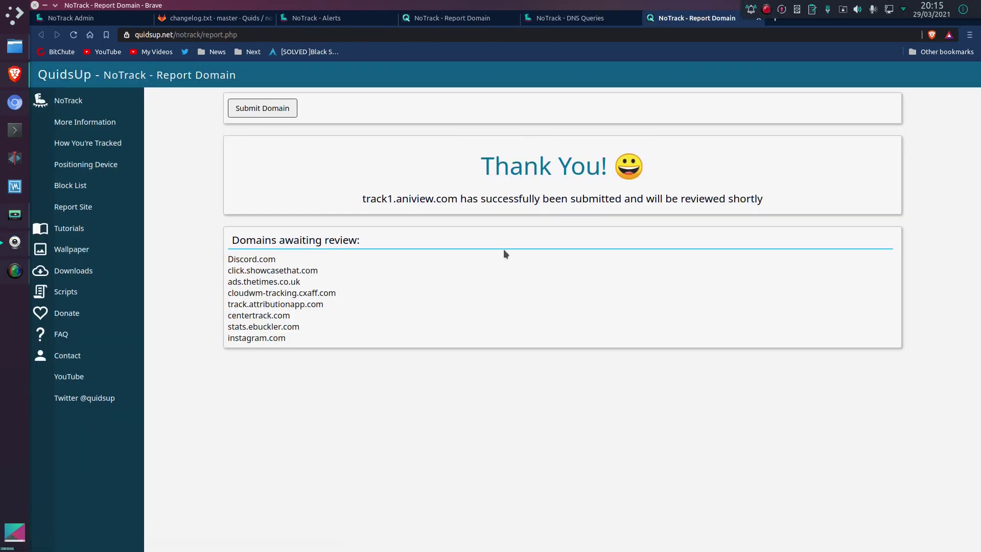
middle_click(666, 23)
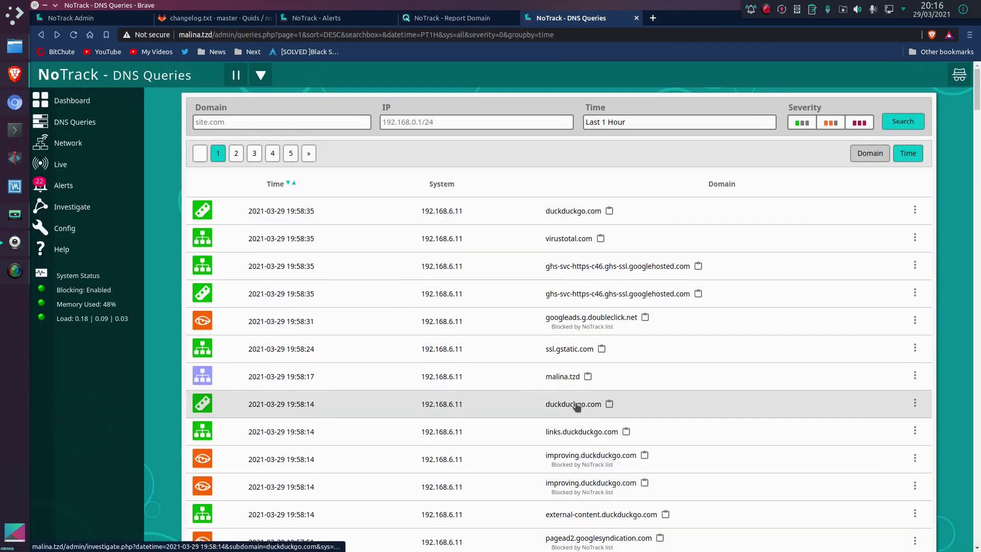
Investigate the 19:58:14 duckduckgo.com query and view its Report Domain dialog, cancelling without submitting.
click(576, 403)
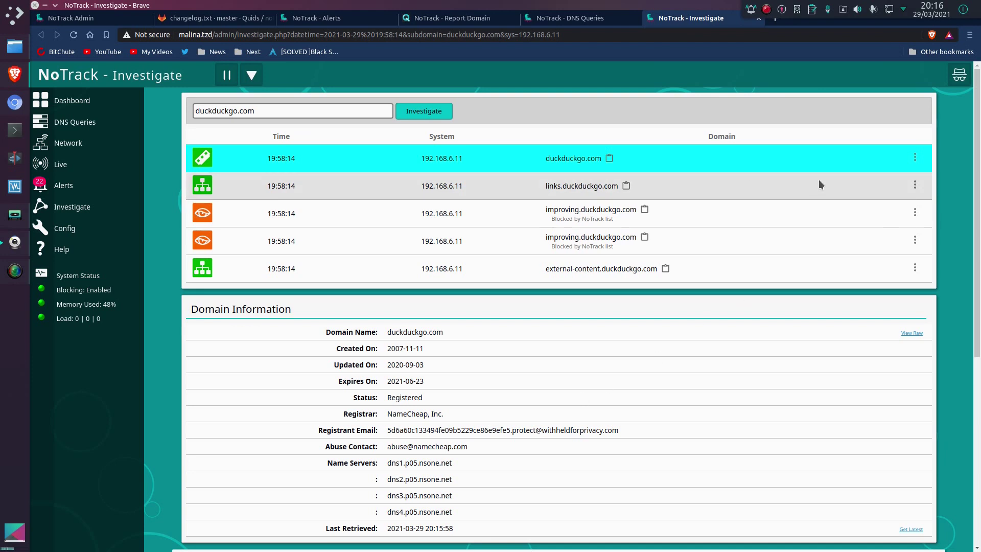
click(915, 159)
click(895, 163)
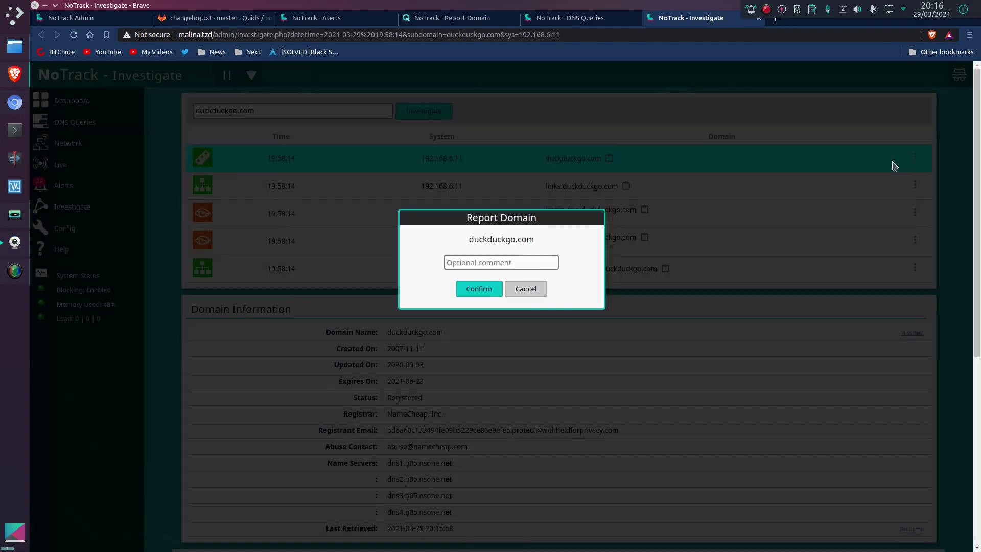
click(526, 289)
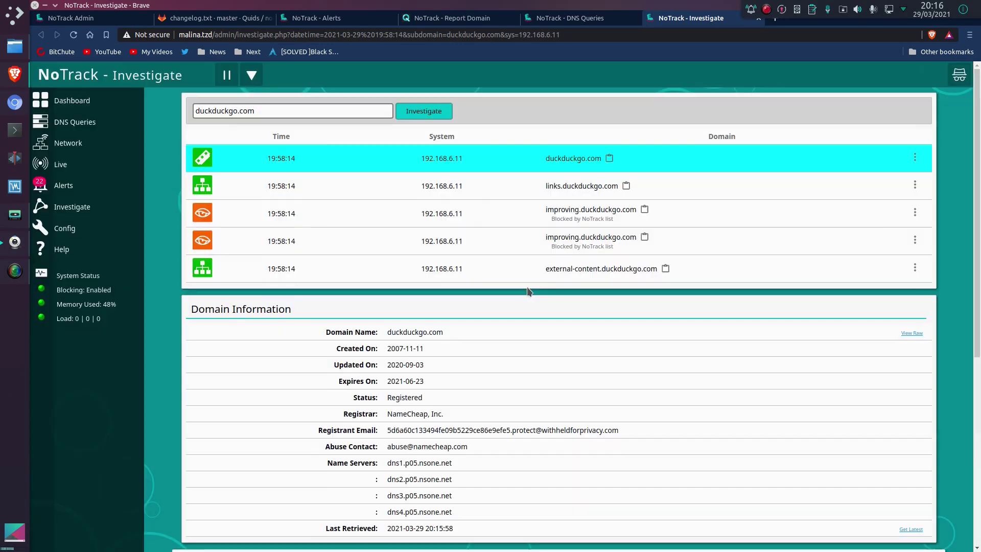
View the block options for links.duckduckgo.com in the investigation results and cancel without blocking.
click(915, 185)
click(885, 206)
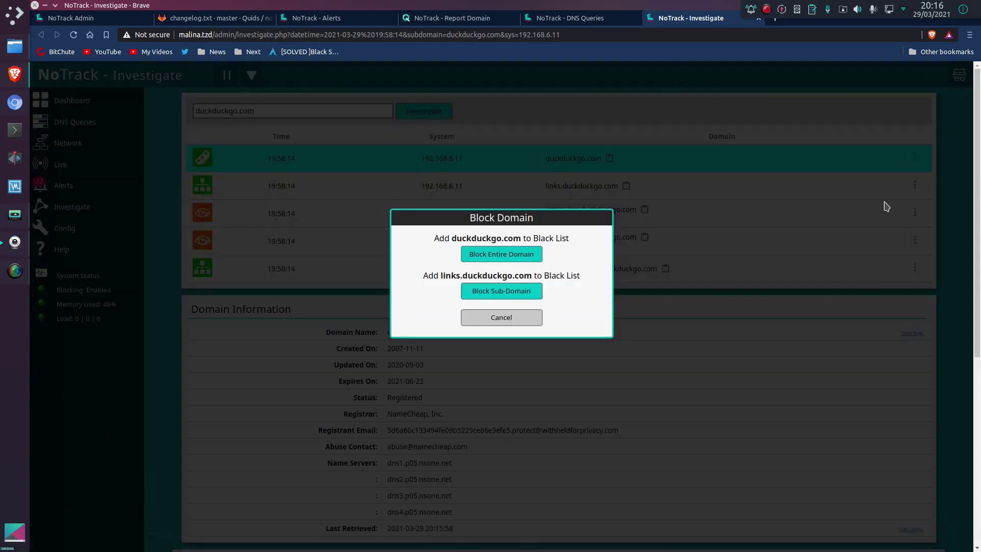
click(532, 321)
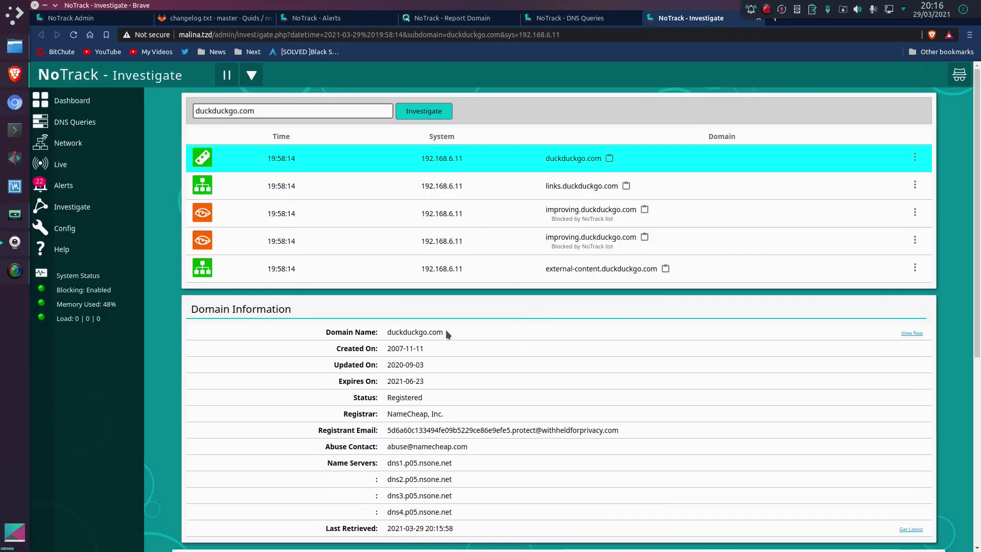
Examine the domain information for duckduckgo.com and its chart of queries over the past 30 days.
double_click(399, 333)
scroll(420, 333, down, 4)
scroll(420, 333, down, 2)
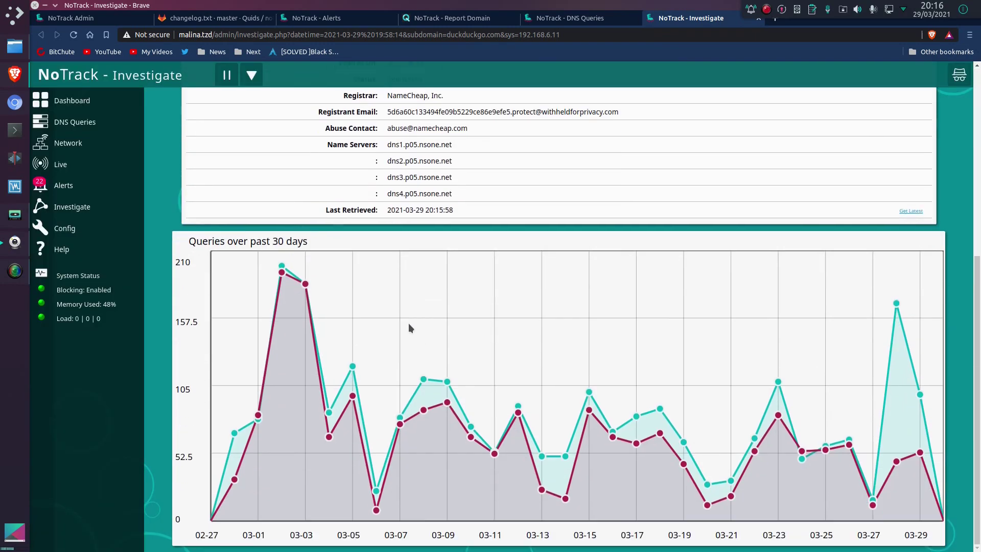
drag(310, 243, 187, 244)
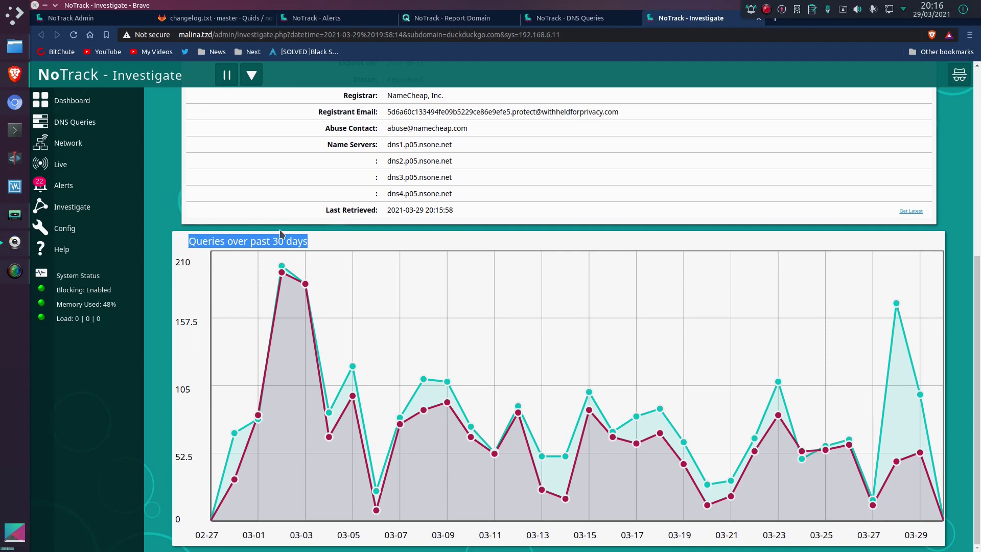
scroll(322, 275, up, 6)
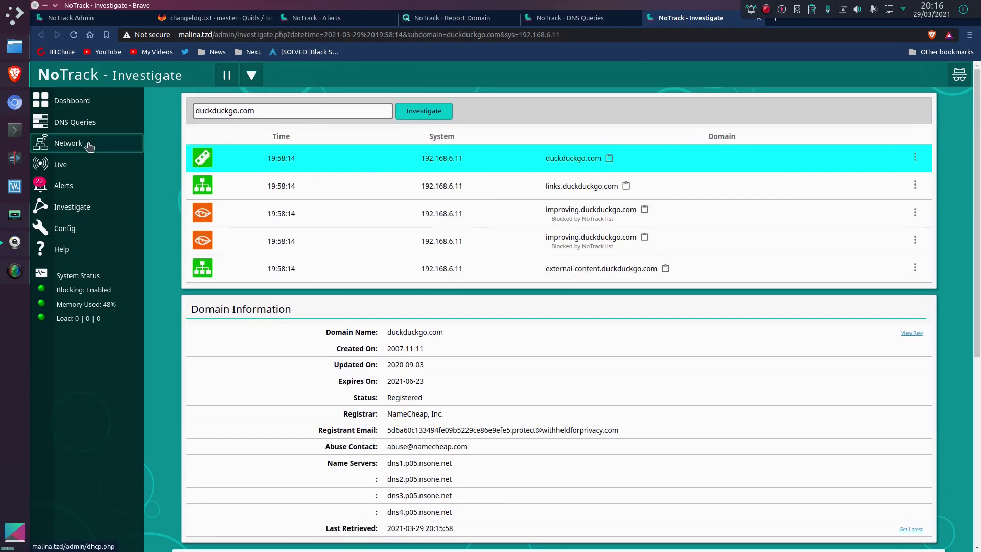
View the available blocking pause durations from the configuration page and return to the NoTrack admin home page.
click(85, 231)
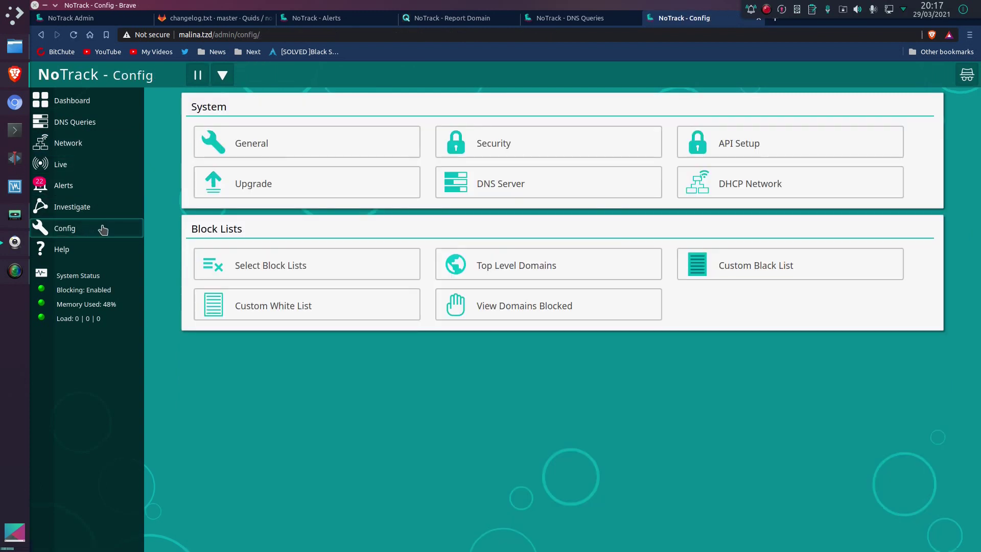
click(228, 77)
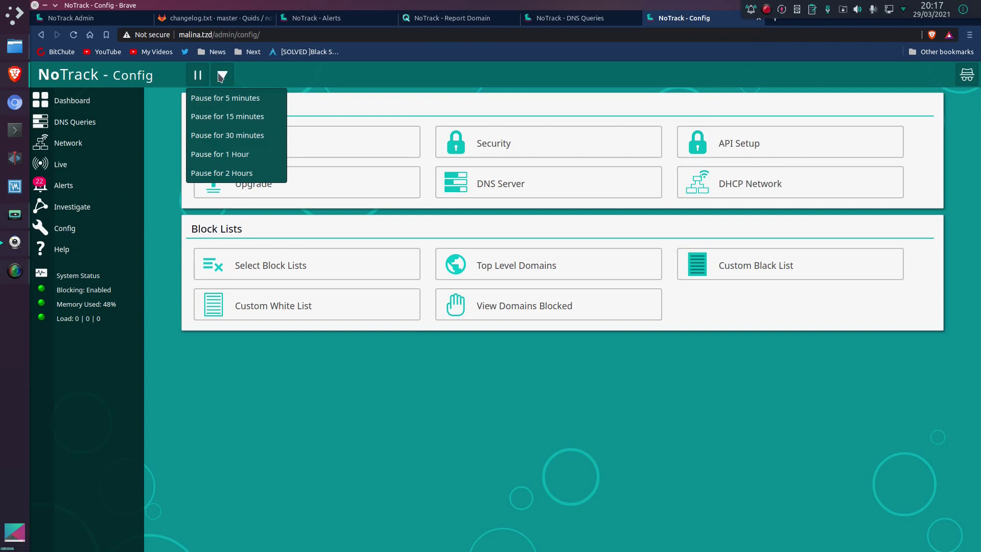
click(142, 78)
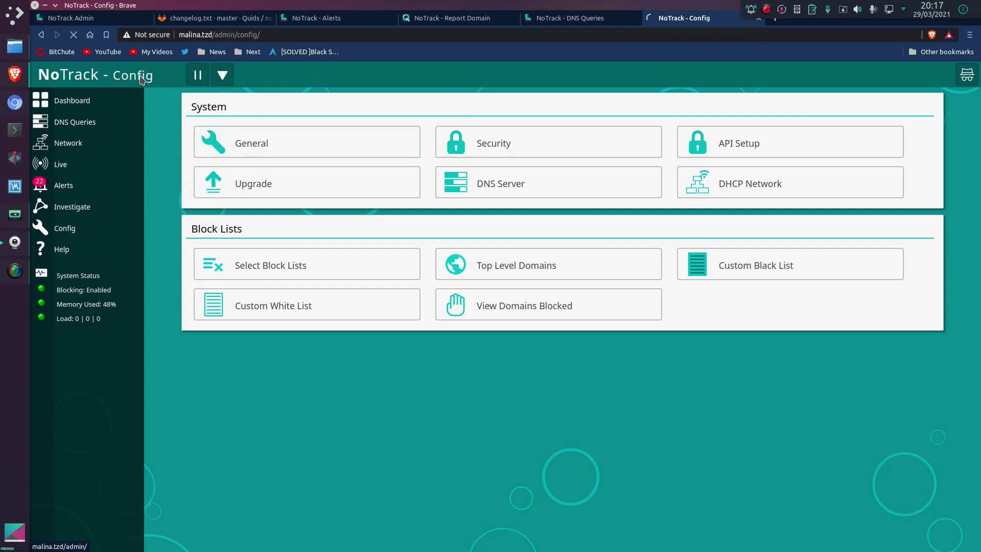